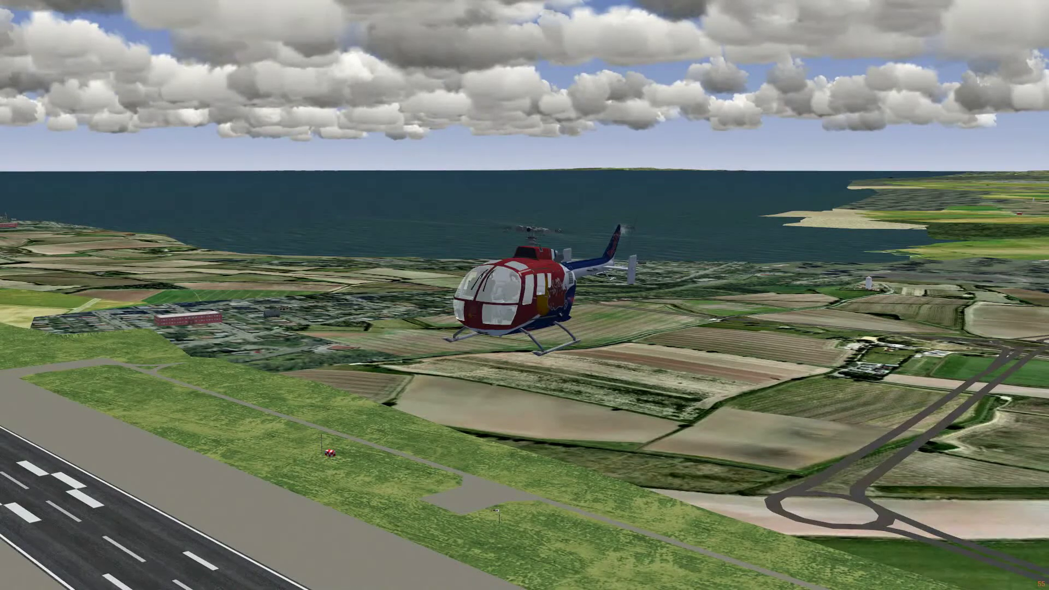
Step: Show the simulator's menu bar, open Rendering Options and move its window clear of the helicopter
key("F10")
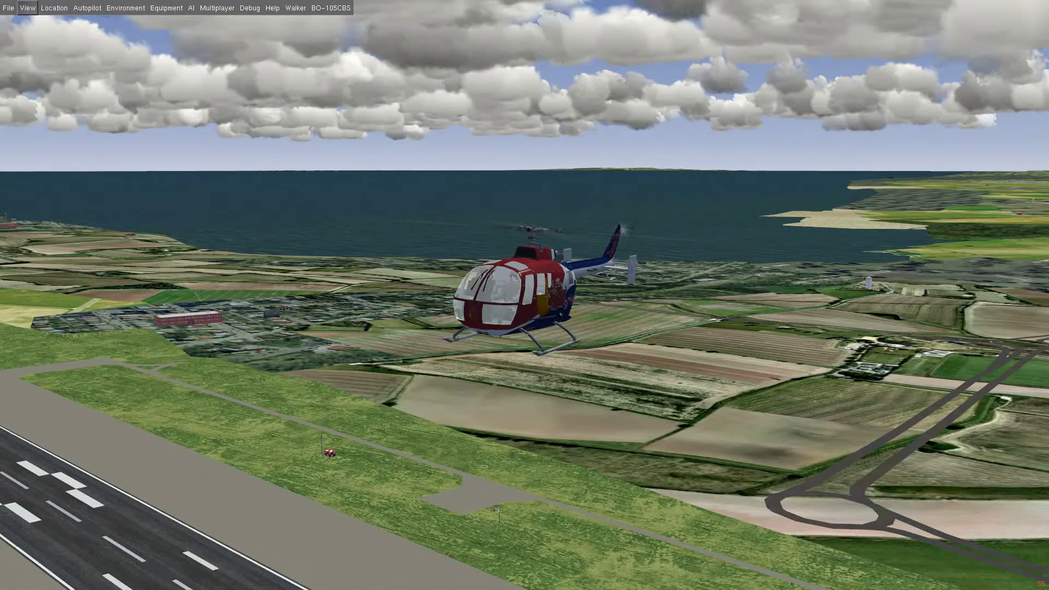
left_click(27, 7)
left_click(27, 7)
left_click(27, 8)
left_click(43, 39)
left_click(28, 7)
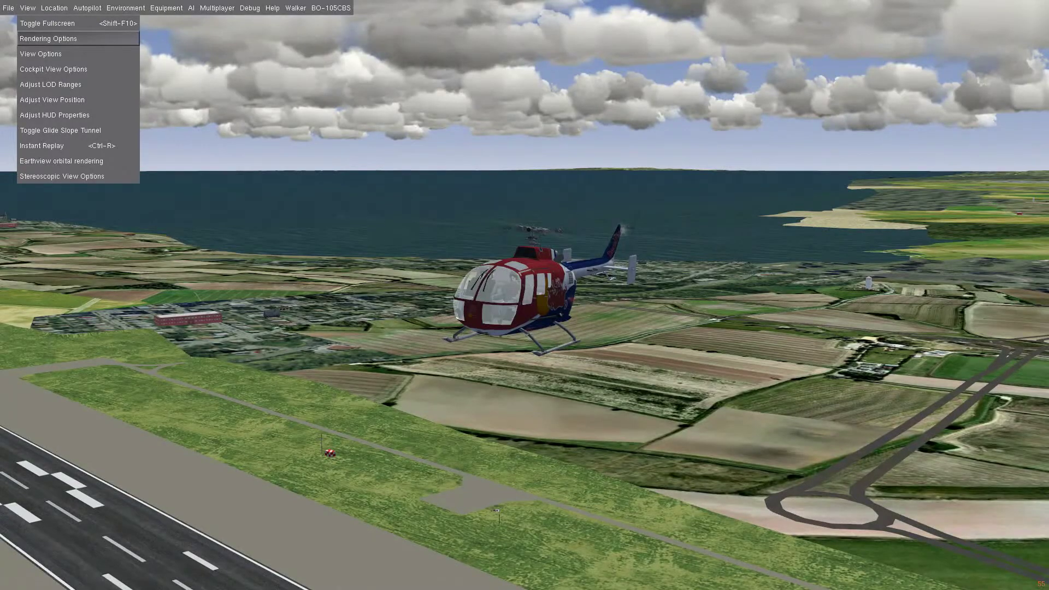
left_click(48, 38)
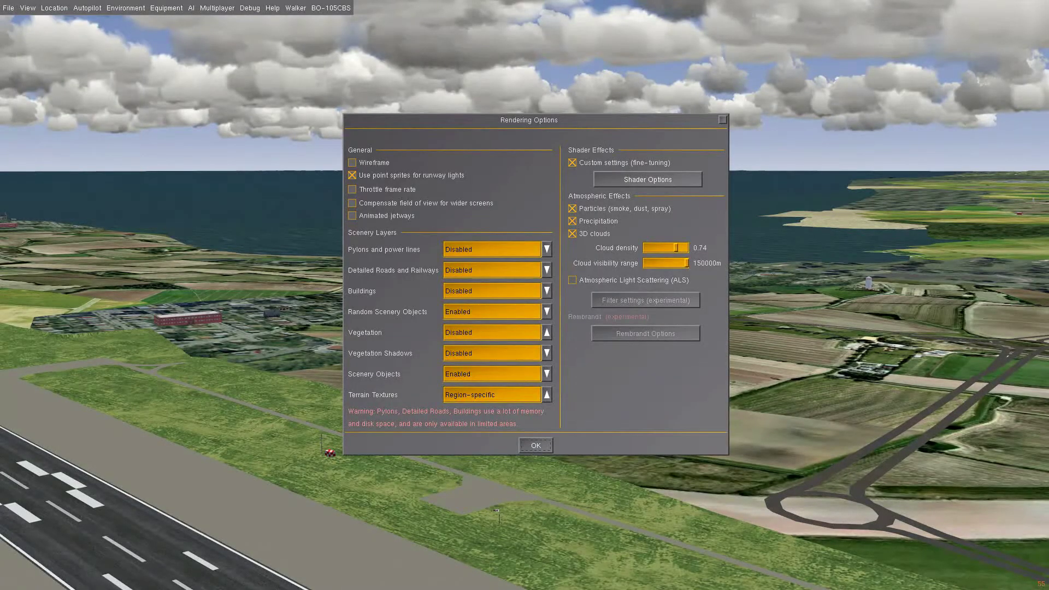
left_click_drag(529, 119, 825, 144)
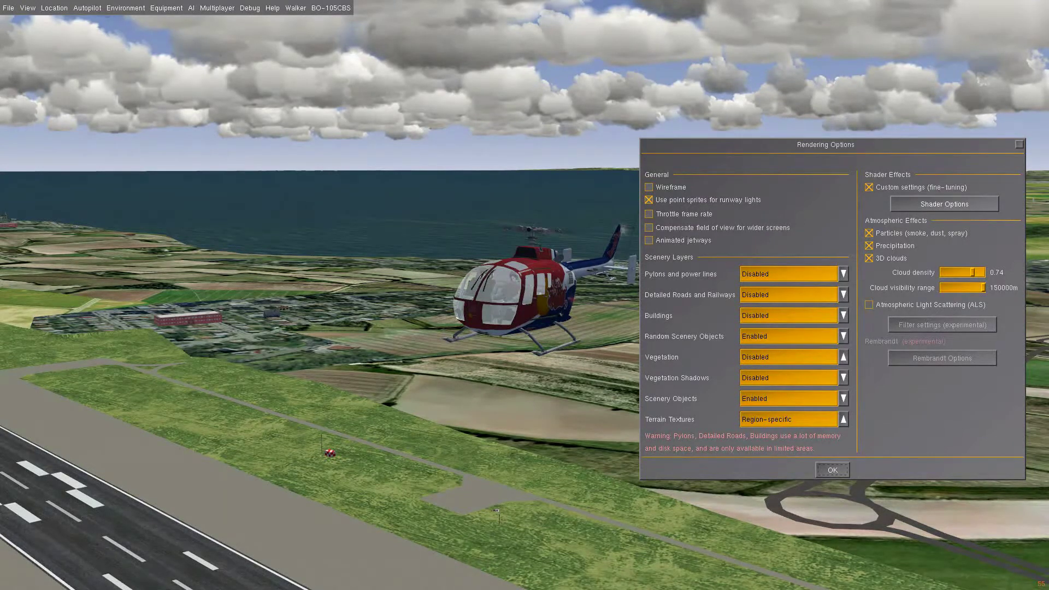
Step: Compare the scene with and without Atmospheric Light Scattering (ALS), leaving the effect enabled
left_click(869, 304)
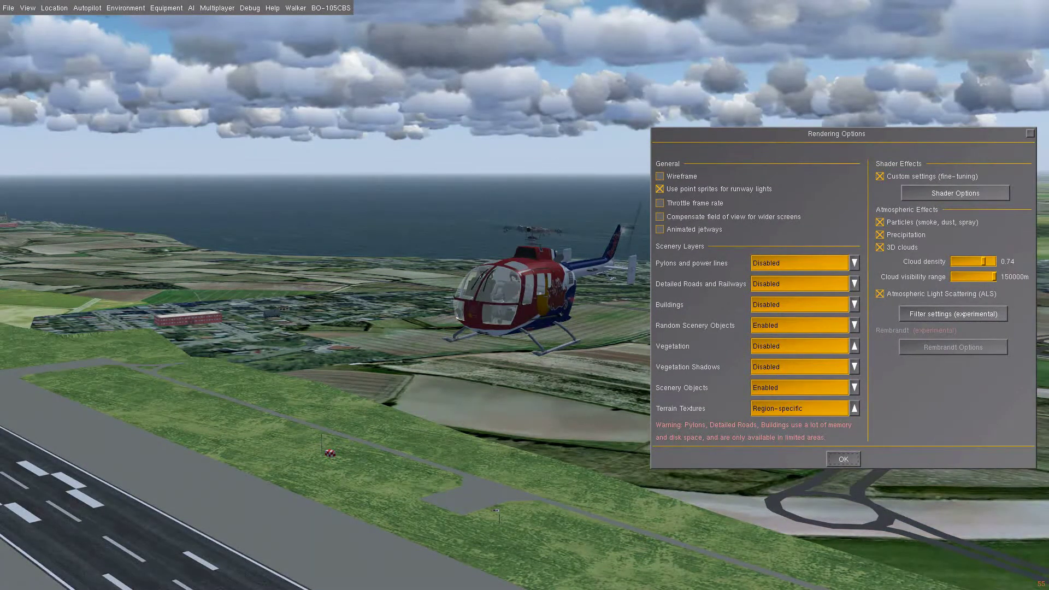
left_click(879, 293)
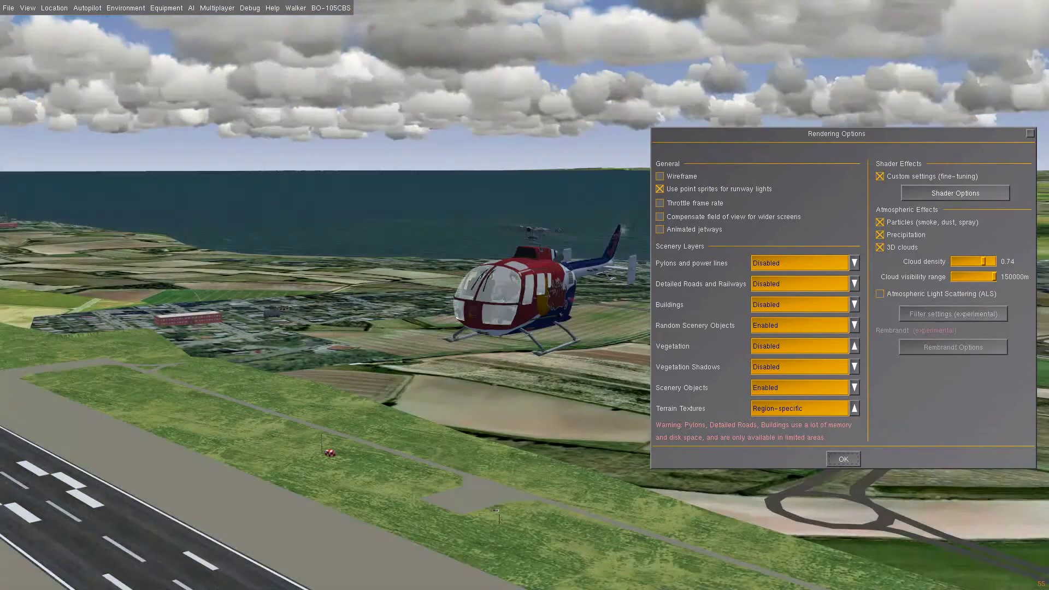
left_click(880, 293)
left_click(879, 294)
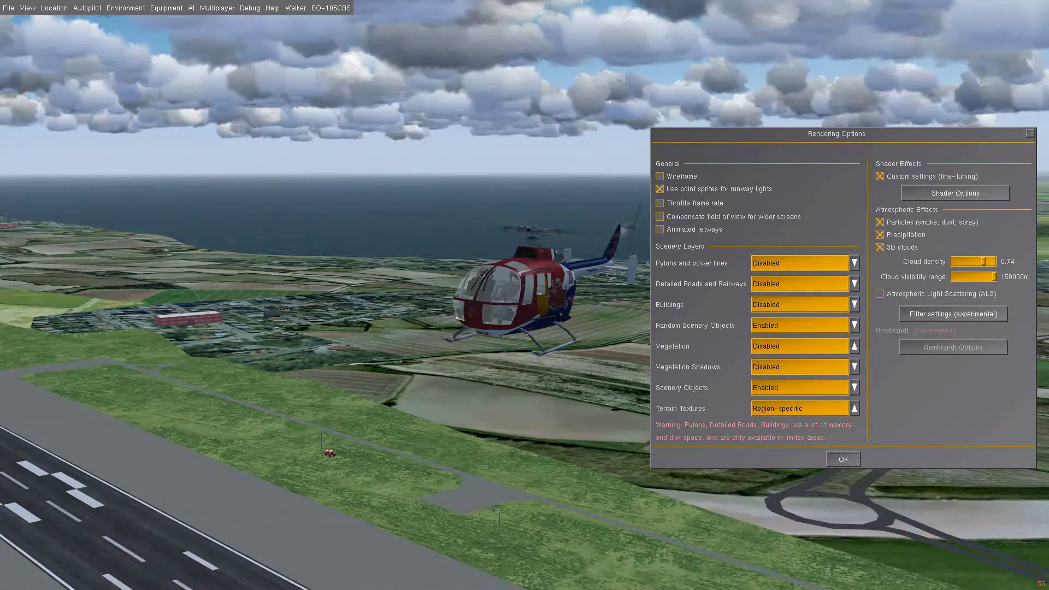
left_click(879, 294)
Step: Set the terrain textures to Global and accept the rendering options
left_click(854, 408)
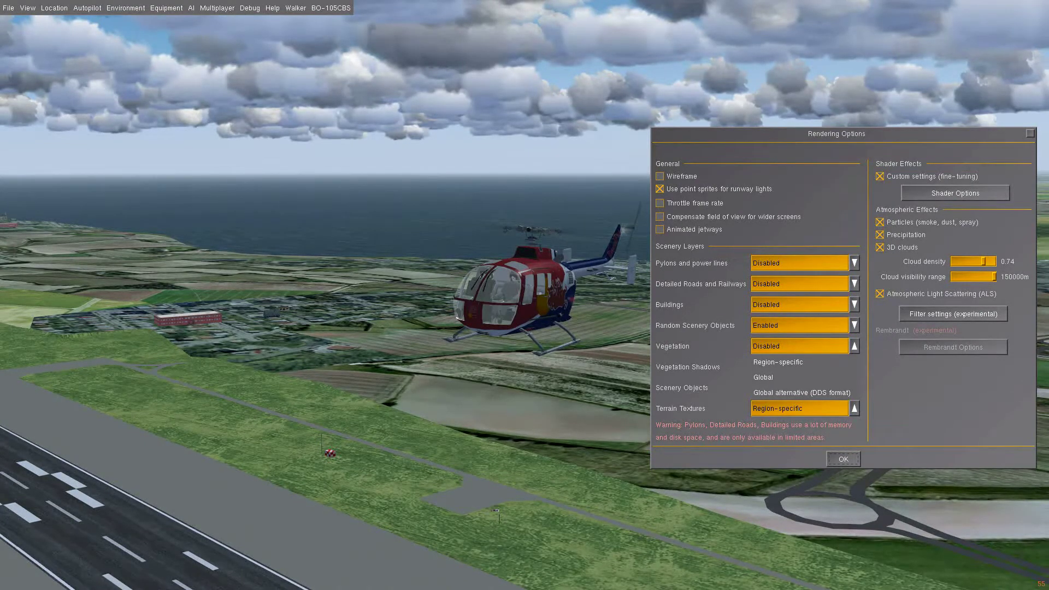
left_click(799, 377)
left_click(843, 459)
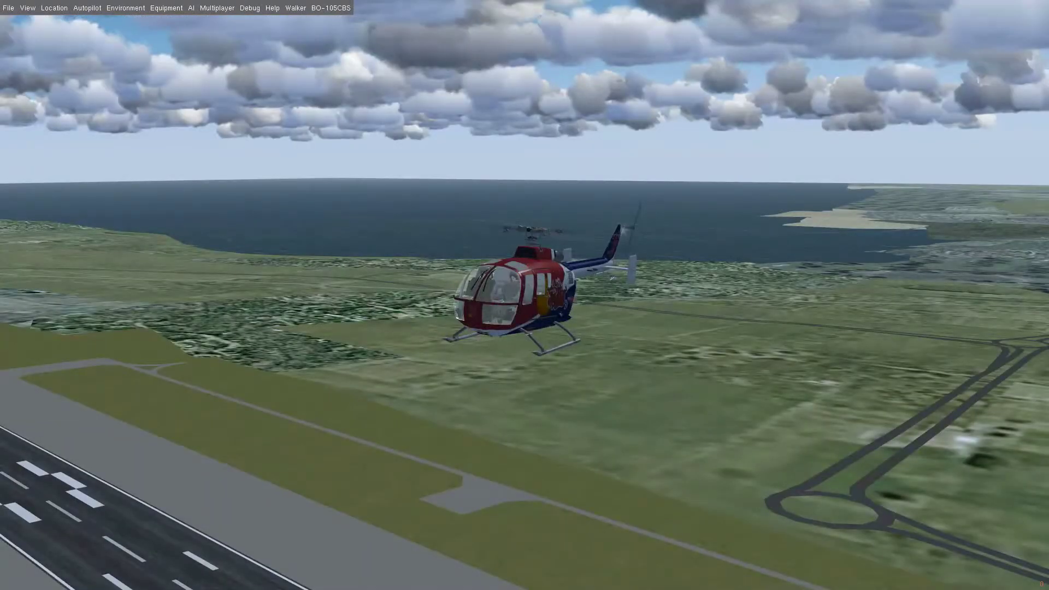
Step: Turn the Master channel volume down to minimum in the sound configuration and close it
left_click(9, 7)
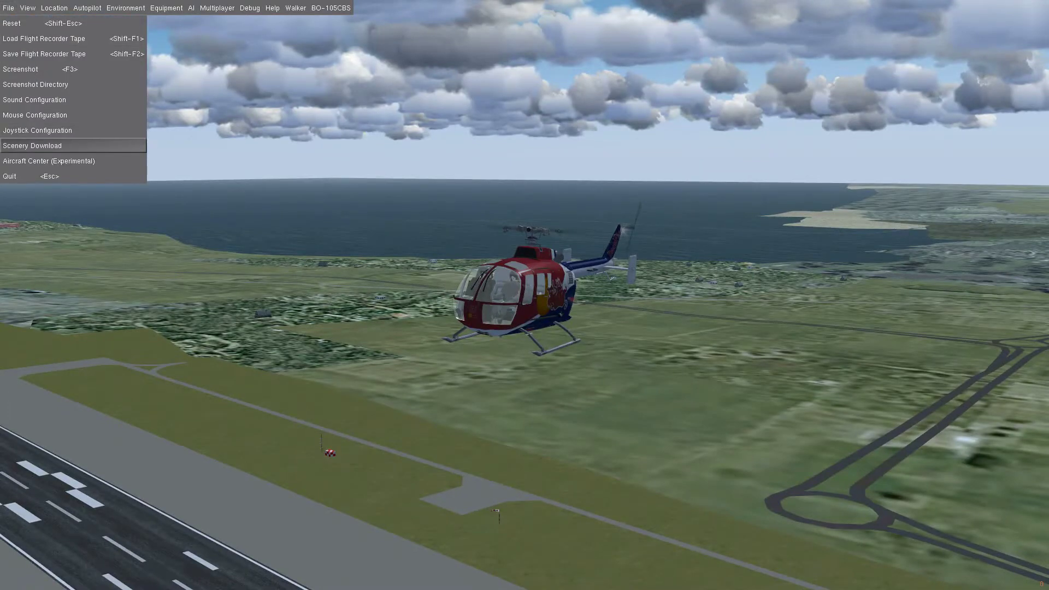
left_click(35, 99)
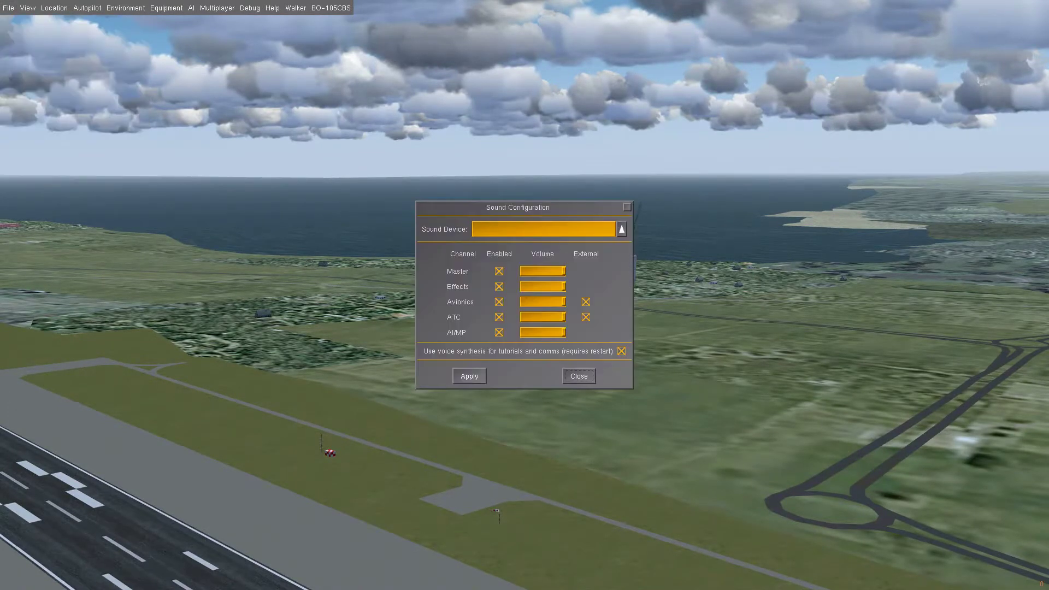
left_click(522, 271)
left_click(578, 376)
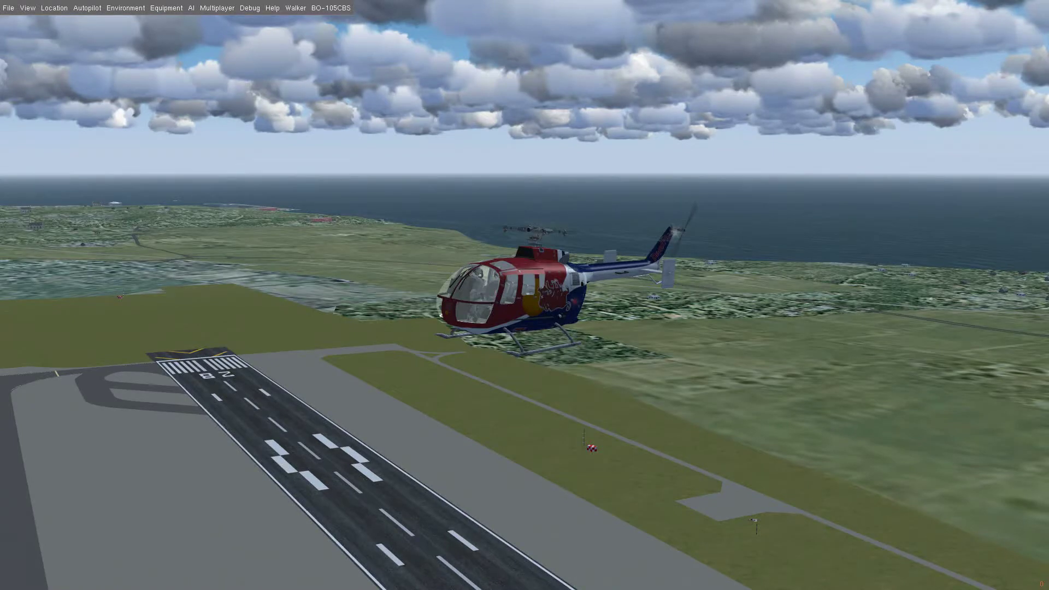
Step: Set the terrain textures to Region-specific in Rendering Options
left_click(27, 8)
left_click(43, 38)
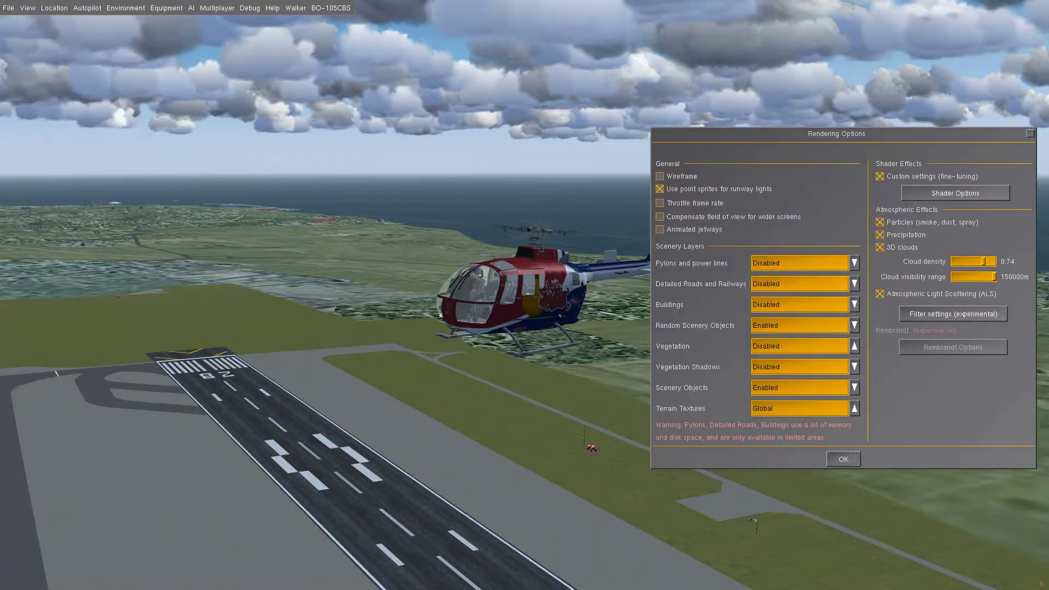
left_click(854, 408)
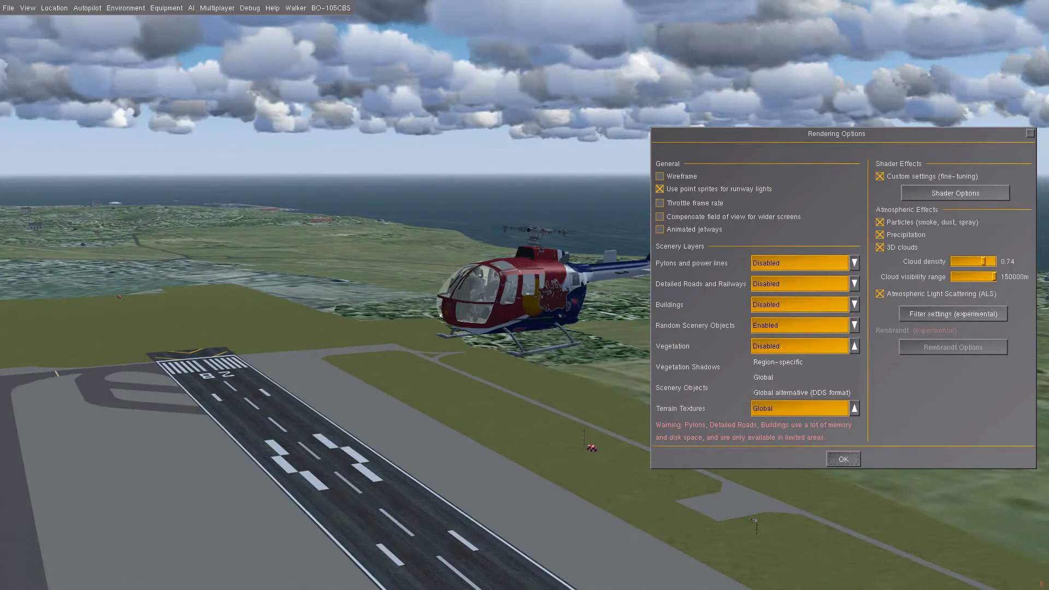
left_click(778, 361)
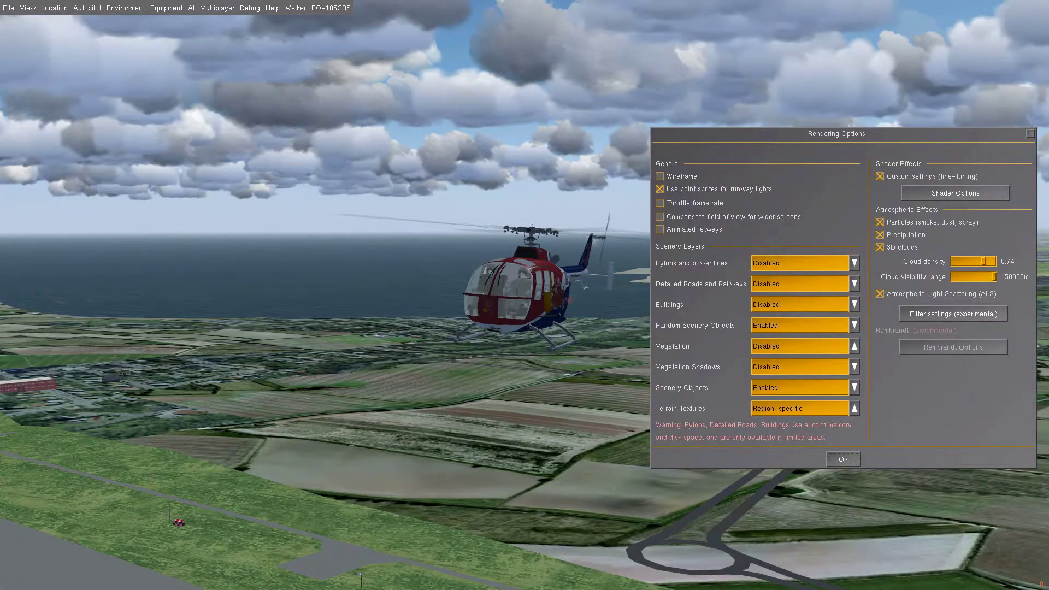
Step: Enable the pylons and power lines scenery layer and accept the rendering options
left_click_drag(836, 134, 837, 129)
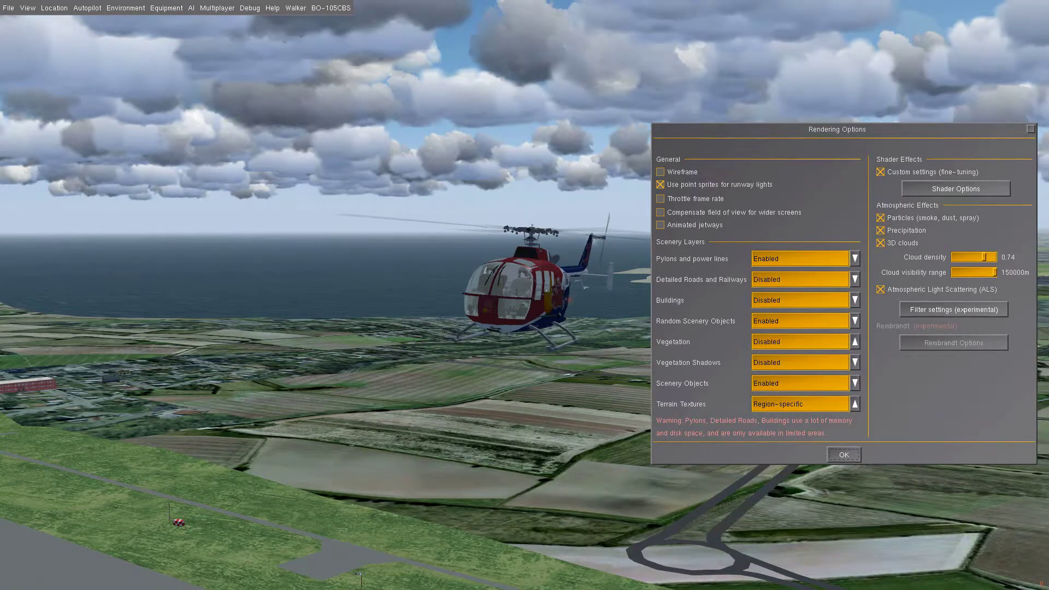
left_click(844, 455)
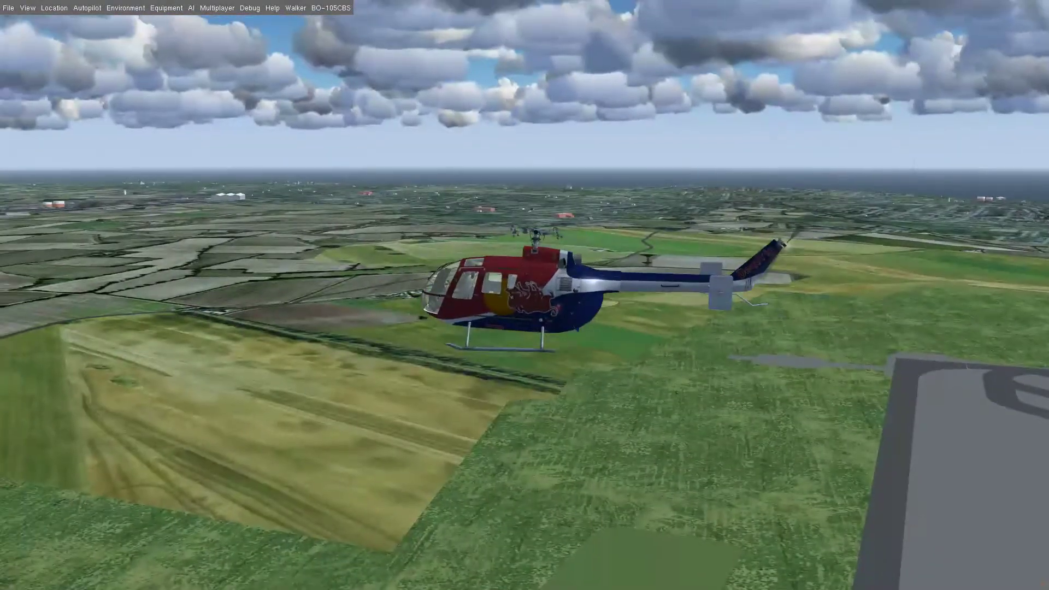
Step: Enable the detailed roads and railways scenery layer and accept the rendering options
left_click(27, 8)
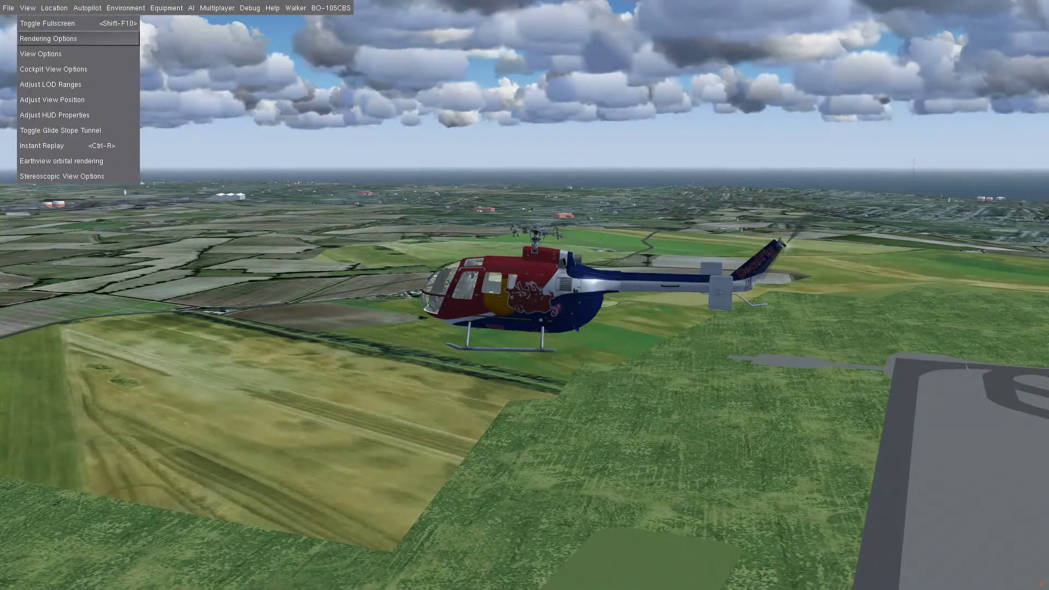
left_click(49, 38)
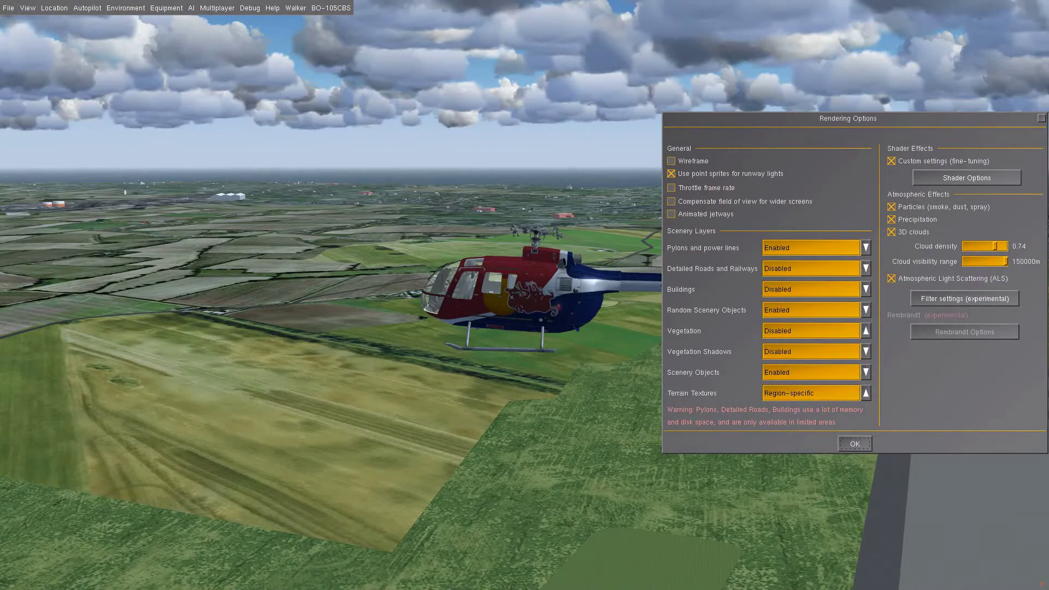
left_click(865, 289)
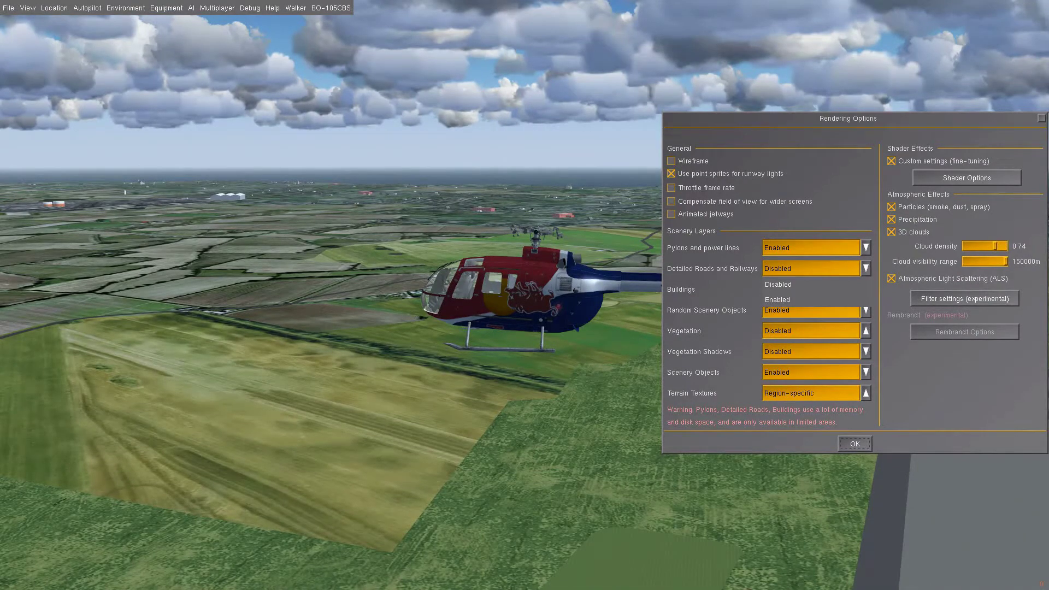
left_click(777, 299)
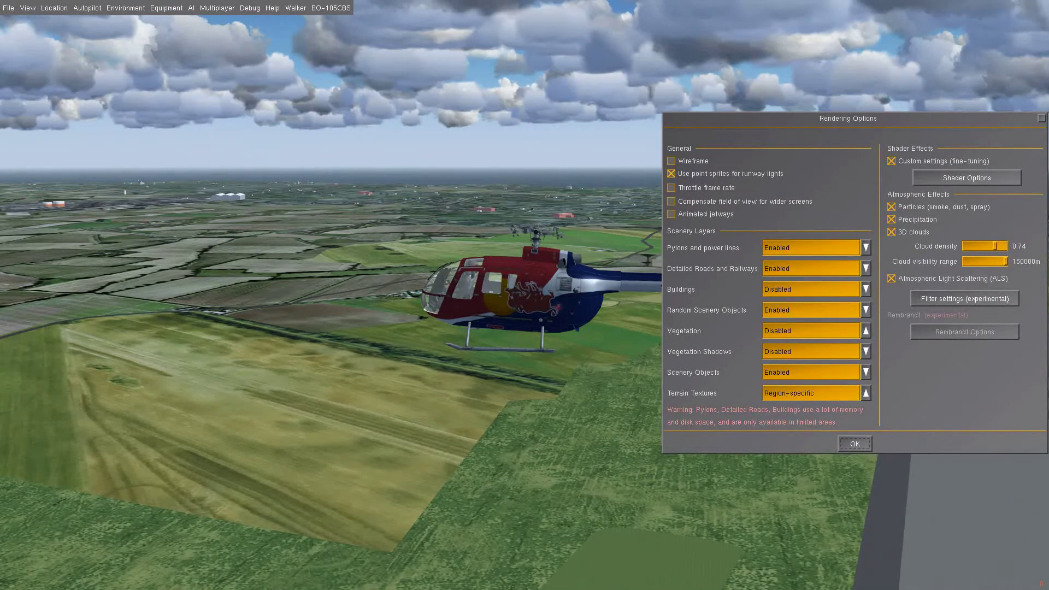
left_click(854, 443)
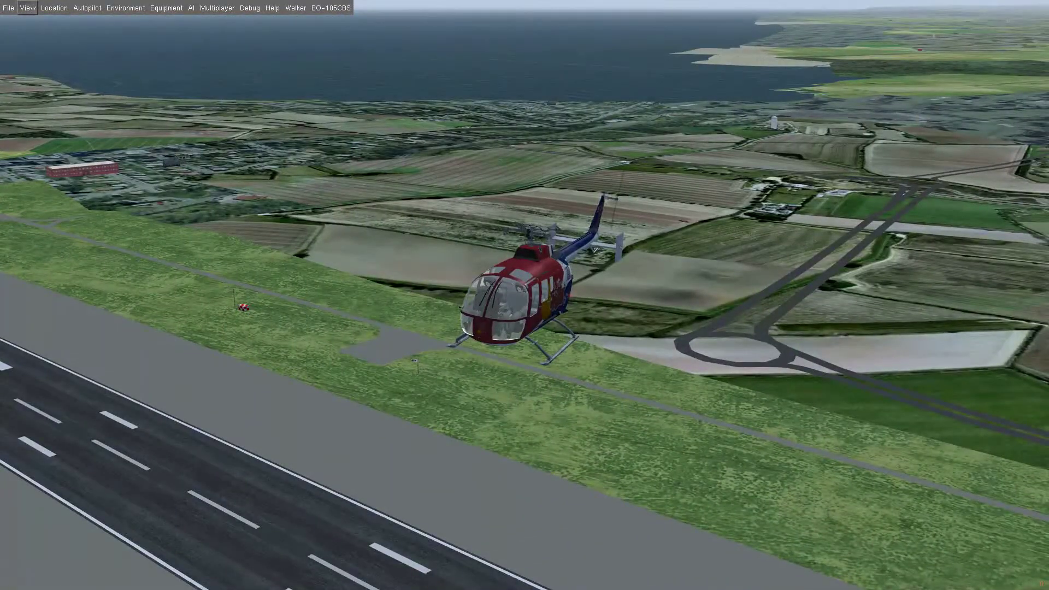
Step: Set the buildings scenery layer to OpenStreetMap Data in Rendering Options
left_click(27, 8)
left_click(48, 39)
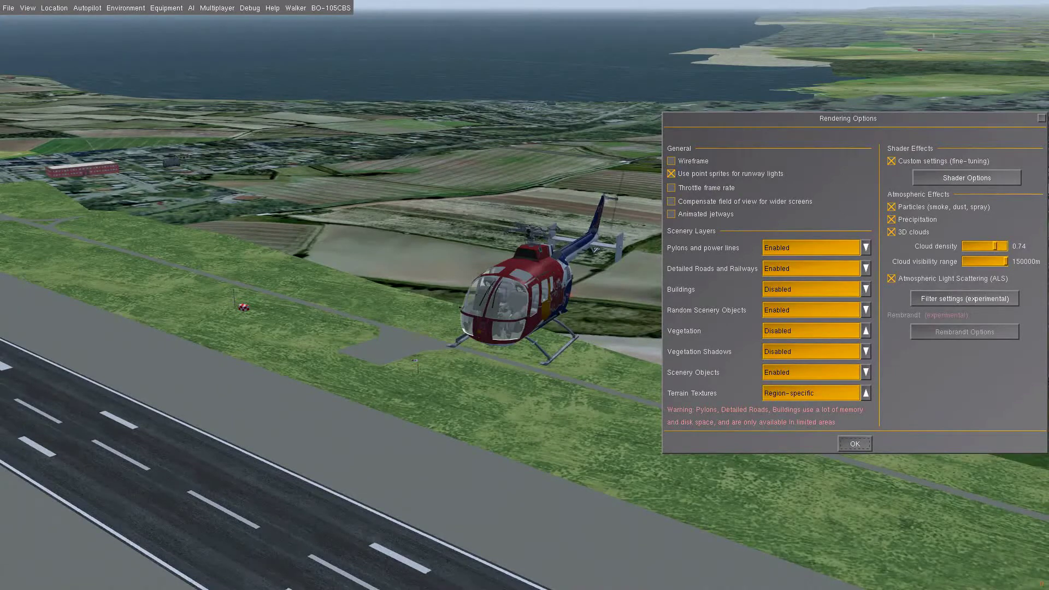
left_click(811, 288)
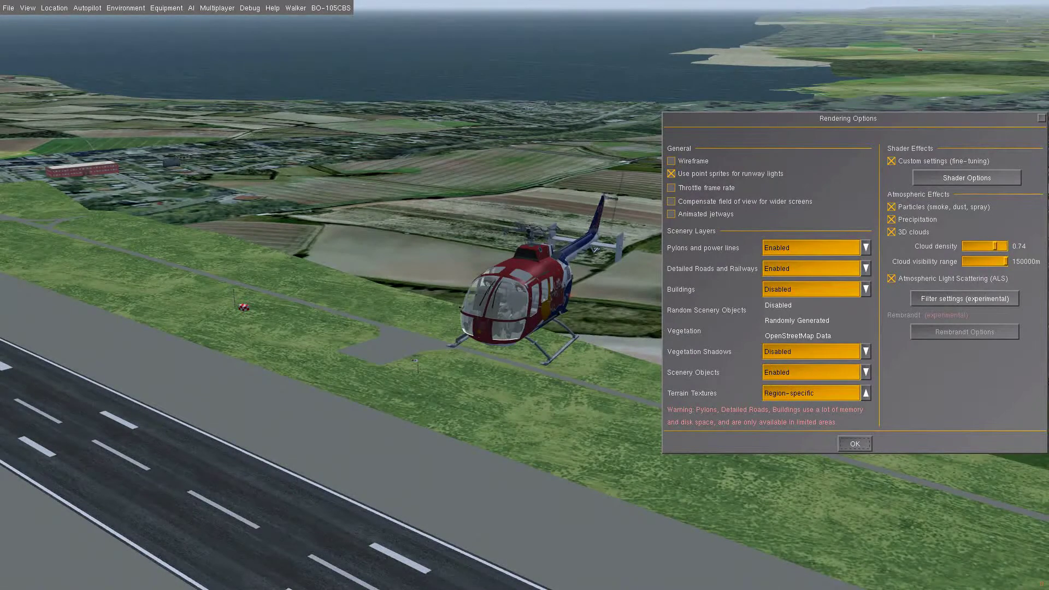
left_click(797, 336)
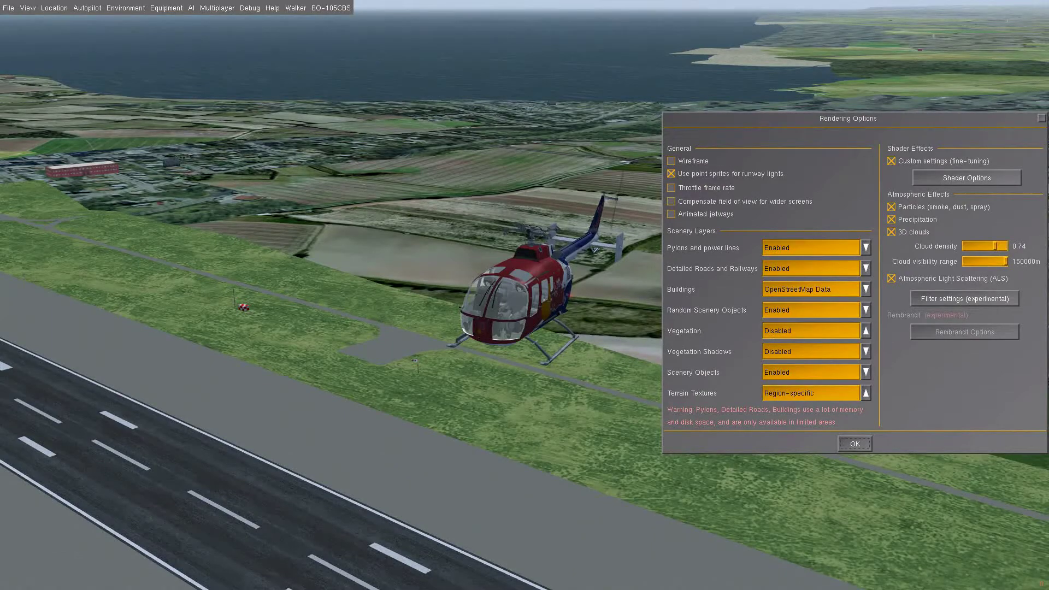
Step: Keep random scenery objects enabled and set the vegetation layer to High Density
left_click(865, 330)
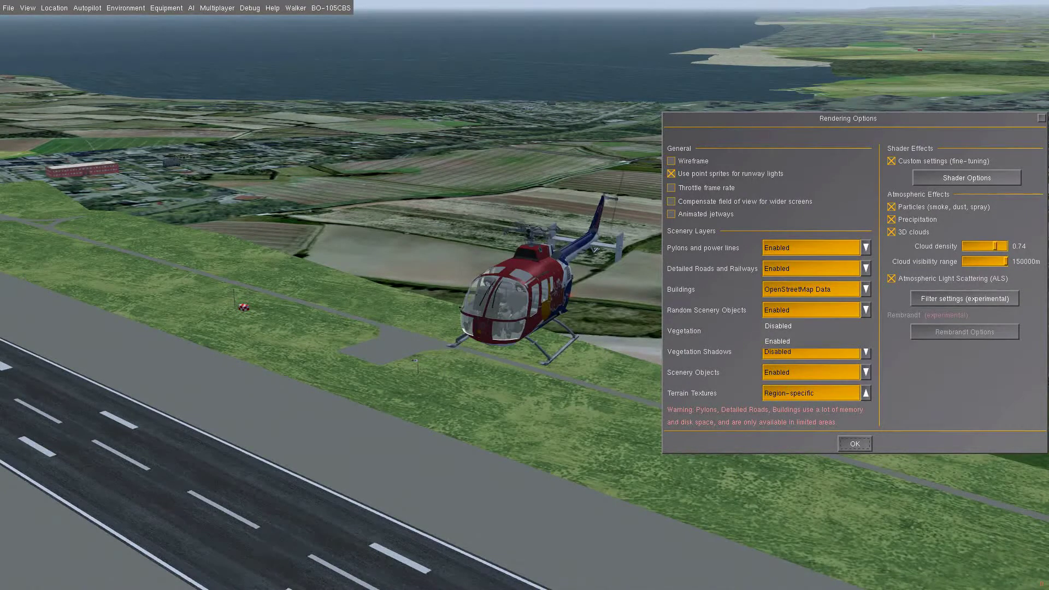
left_click(778, 325)
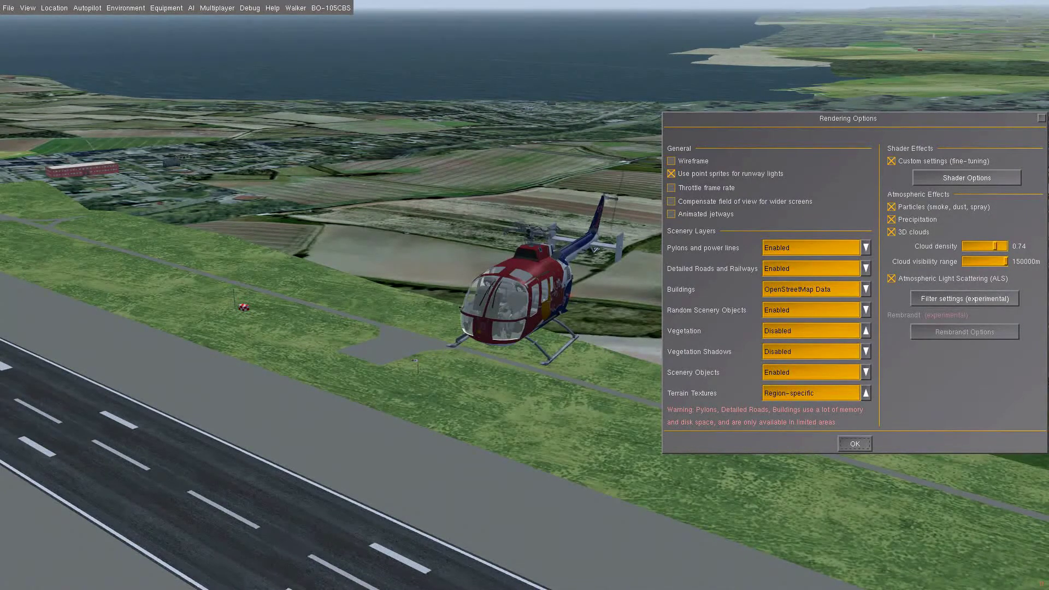
left_click(865, 330)
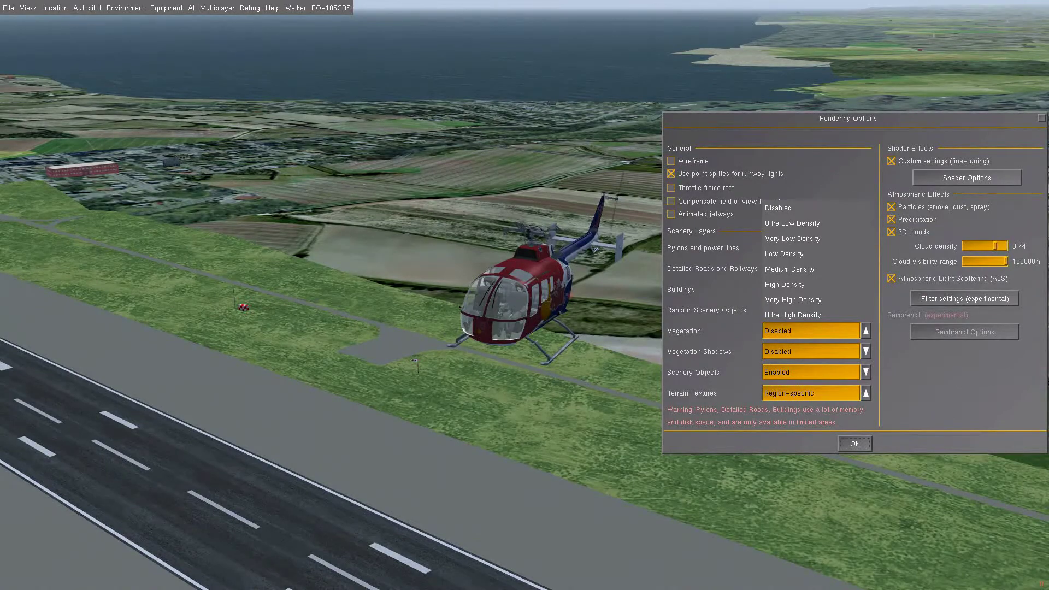
left_click(785, 284)
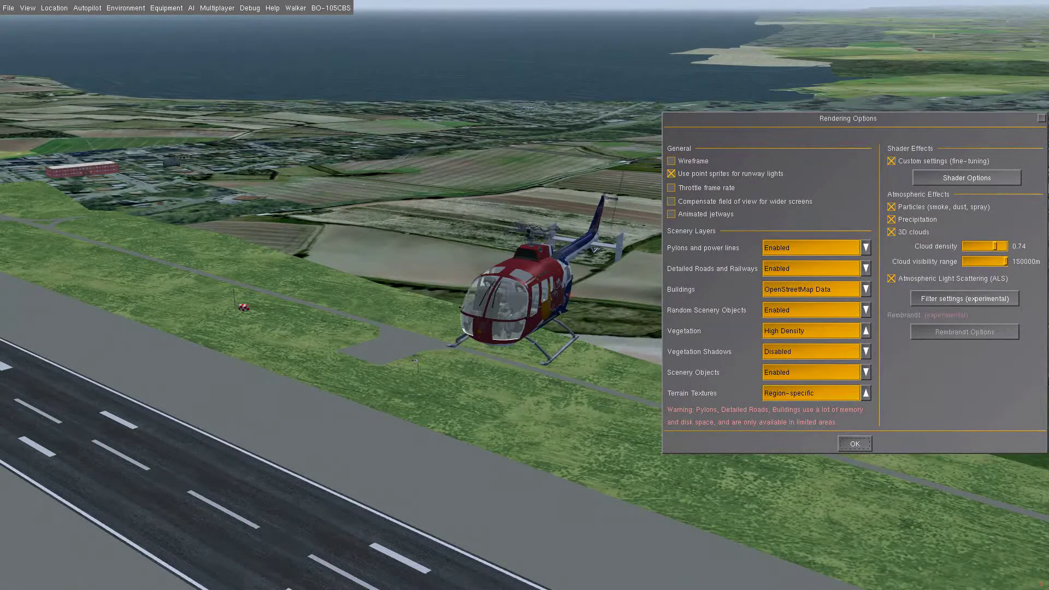
Step: Enable vegetation shadows, keep scenery objects enabled, and accept the rendering options
left_click(865, 351)
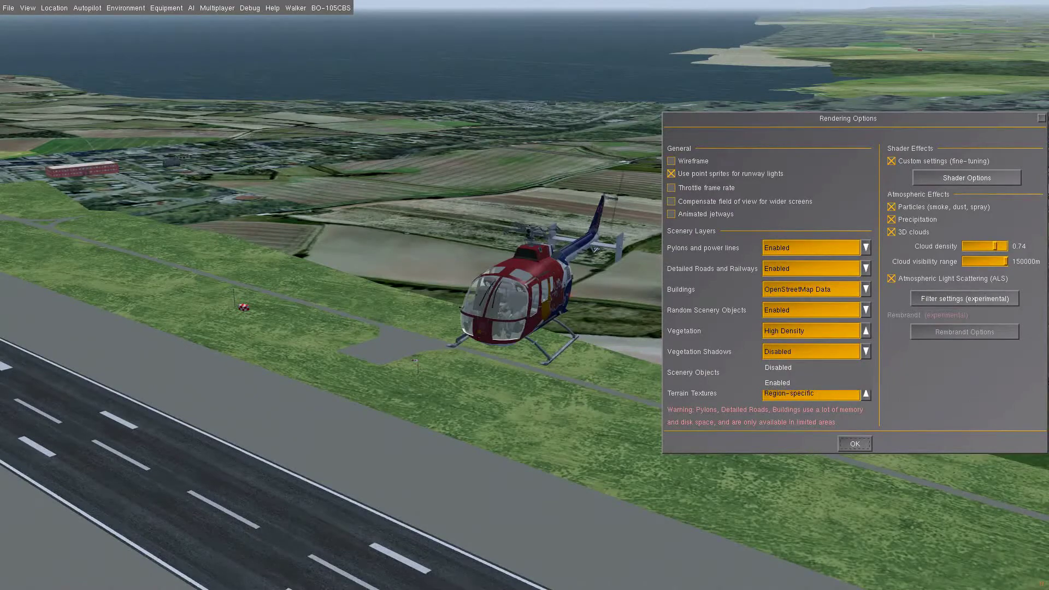
left_click(810, 383)
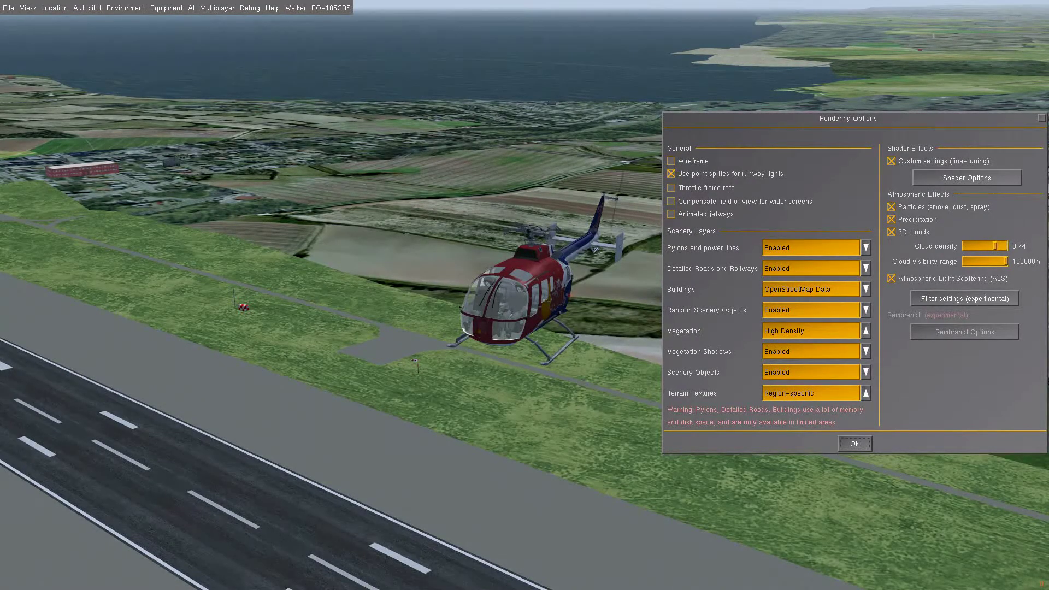
left_click(865, 372)
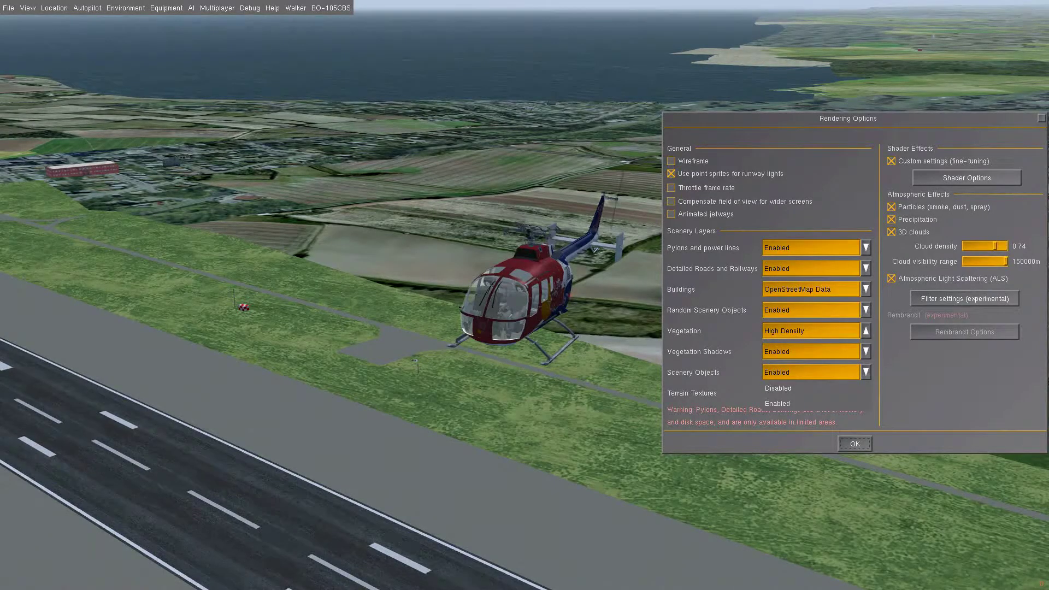
left_click(810, 403)
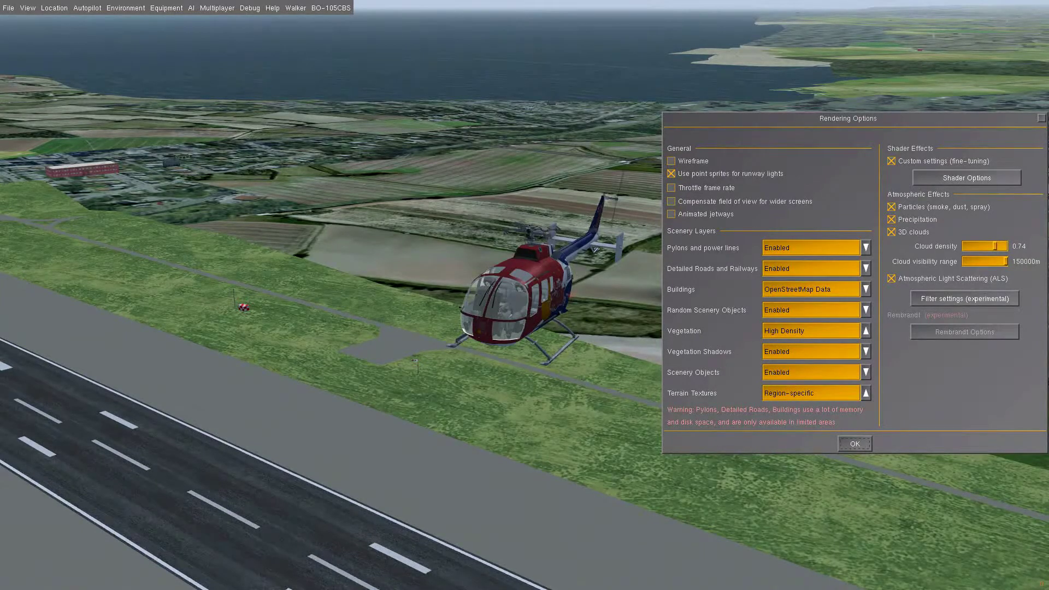
left_click(855, 444)
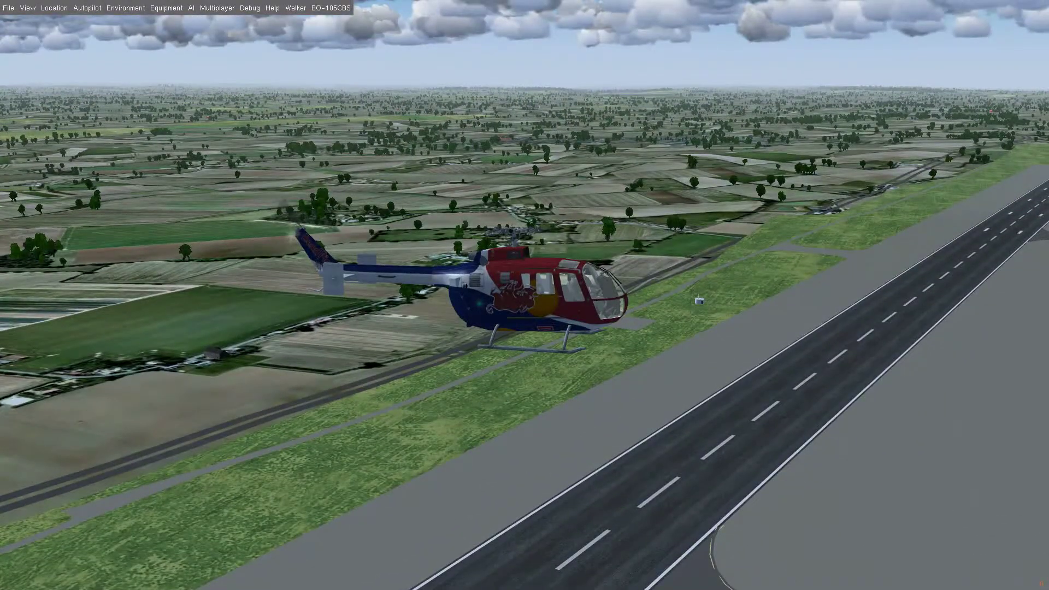
Step: Open Rendering Options and set the 3D cloud density to 0.73
left_click(28, 8)
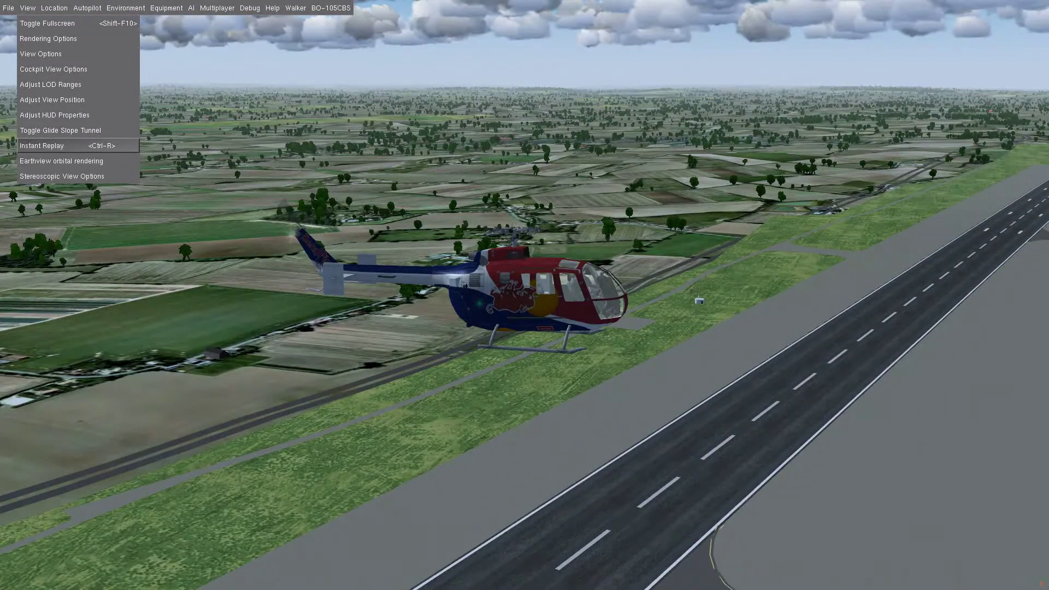
left_click(48, 39)
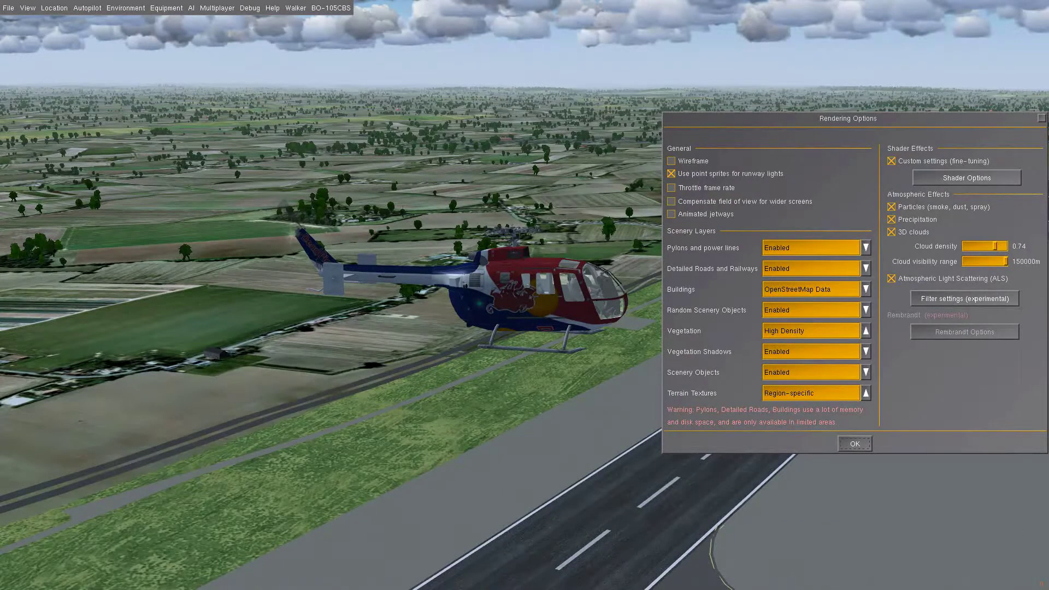
left_click_drag(972, 299, 794, 296)
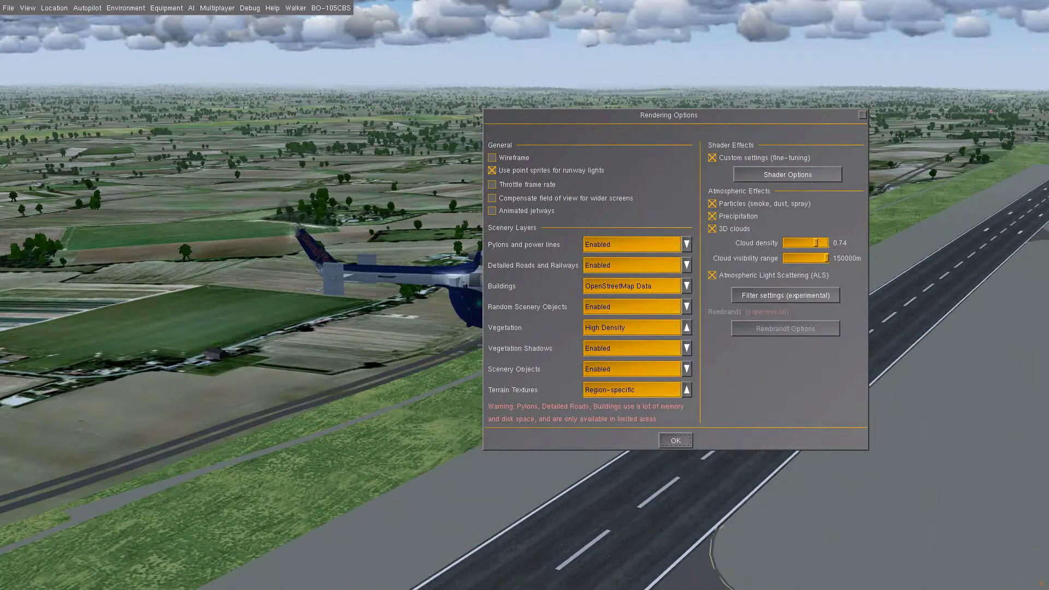
mouse_move(815, 242)
left_mouse_down()
mouse_move(786, 243)
mouse_move(826, 243)
mouse_move(815, 243)
left_mouse_up()
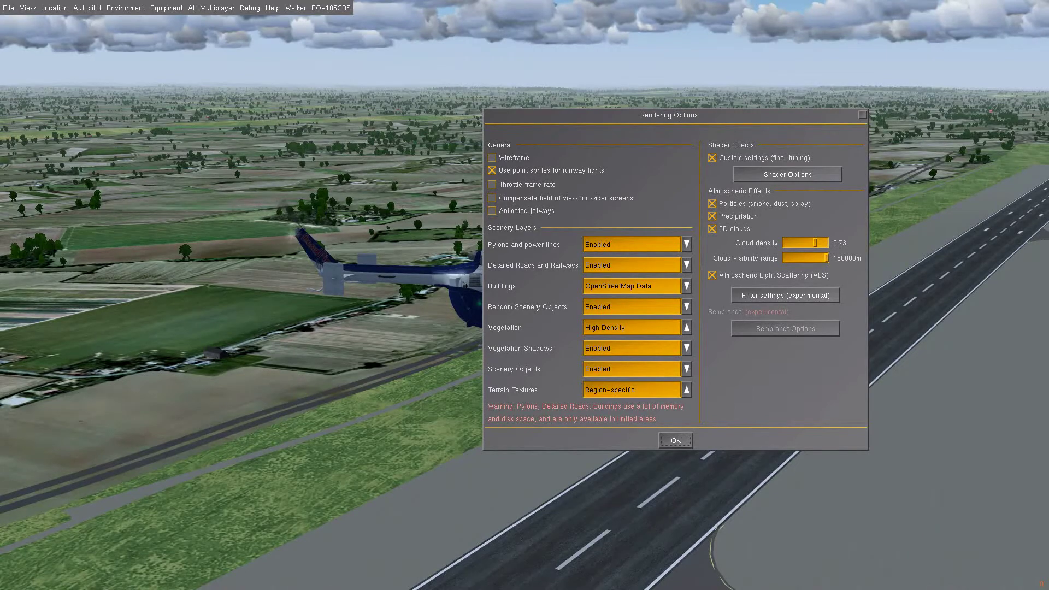
Step: Open the shader options and try the Landmass shader at its minimum level, then restore it to maximum
left_click(787, 174)
left_click_drag(519, 193, 802, 211)
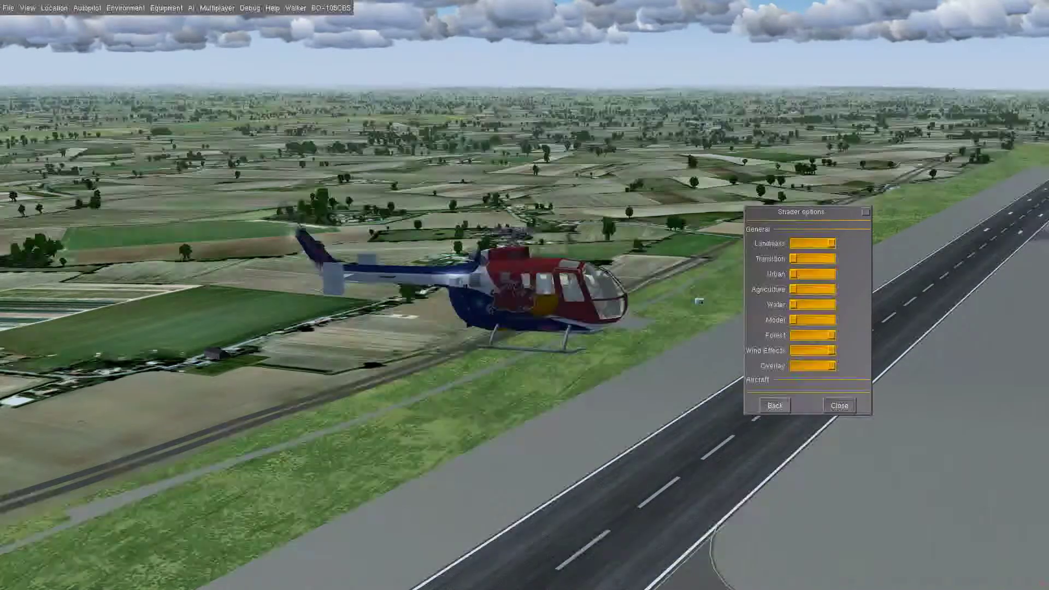
left_click_drag(830, 243, 806, 243)
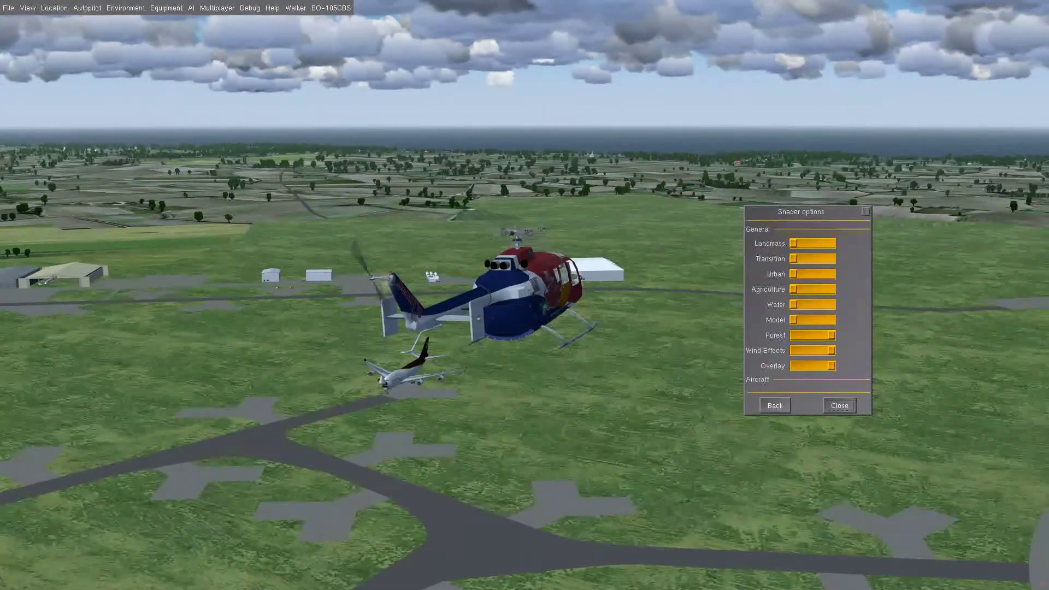
left_click_drag(812, 243, 831, 243)
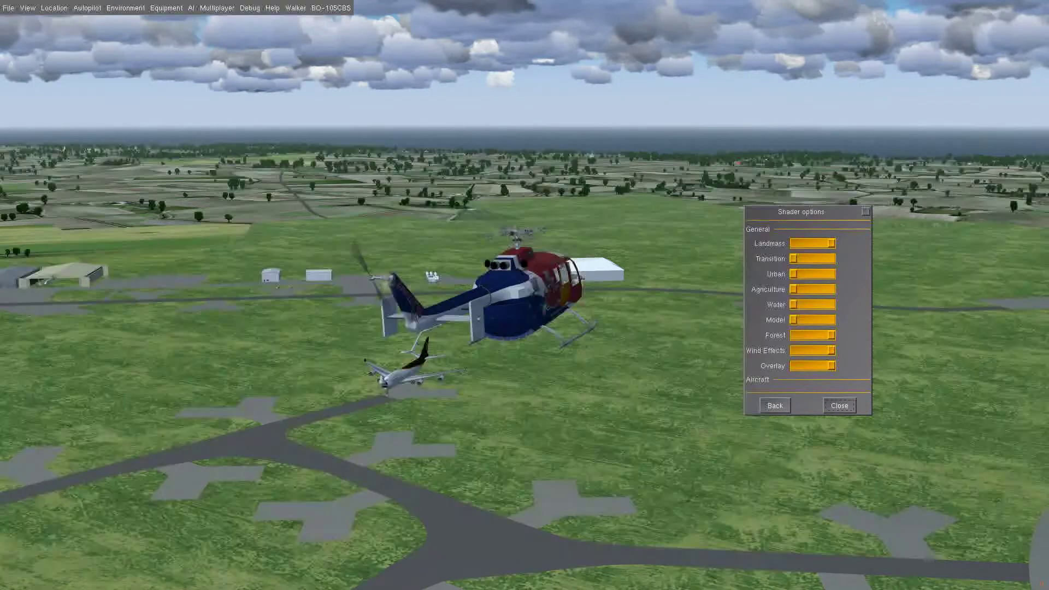
Step: Raise the Transition, Urban and Agriculture shader levels to maximum
left_click_drag(794, 258, 830, 258)
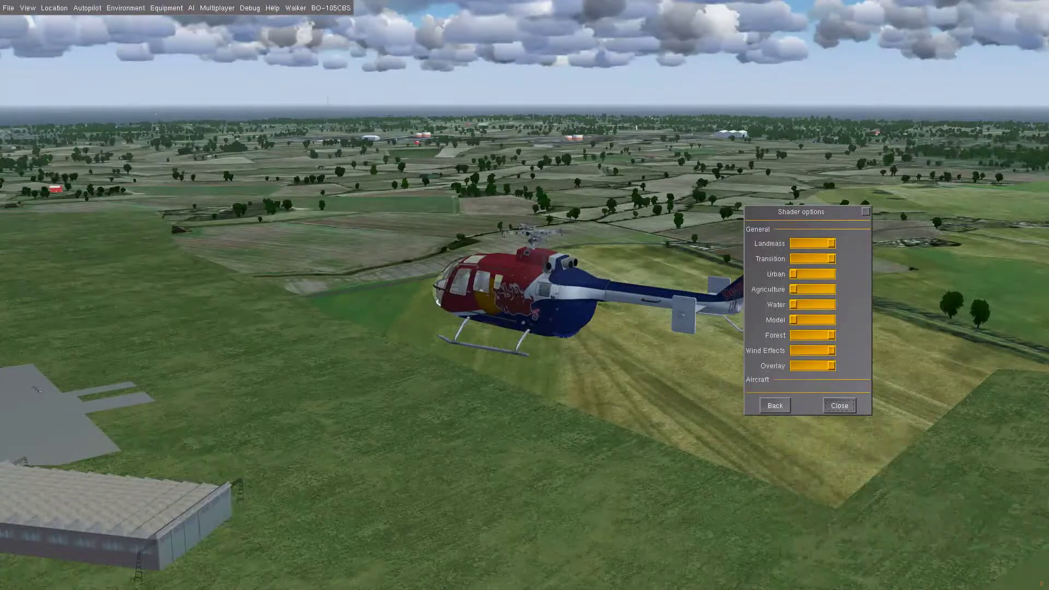
left_click_drag(788, 273, 837, 274)
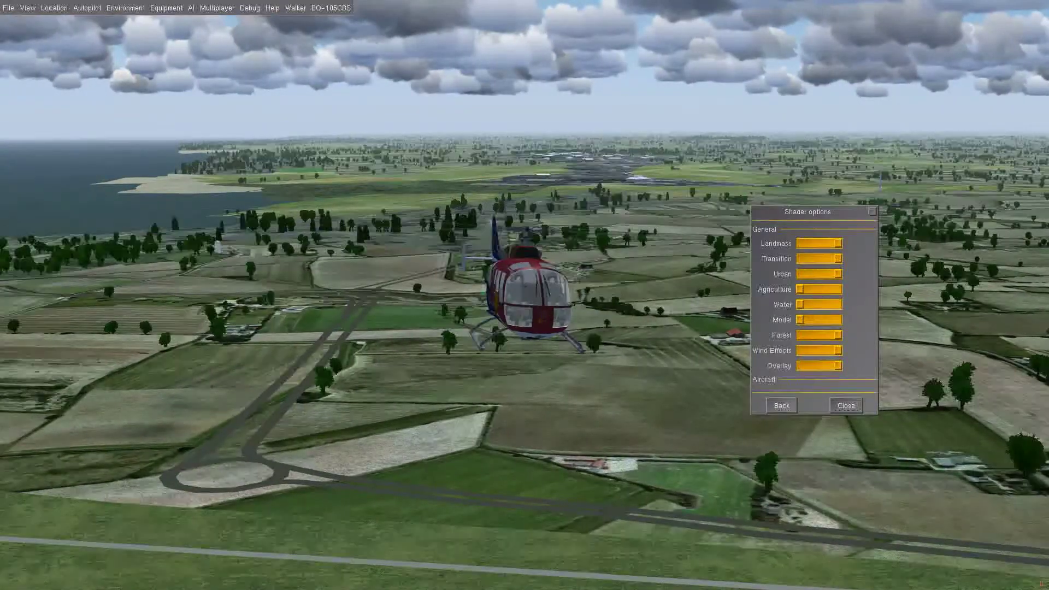
left_click(837, 289)
Step: Compare the Water shader at low and high levels, and set both Water and Model to maximum
left_click_drag(800, 304, 830, 304)
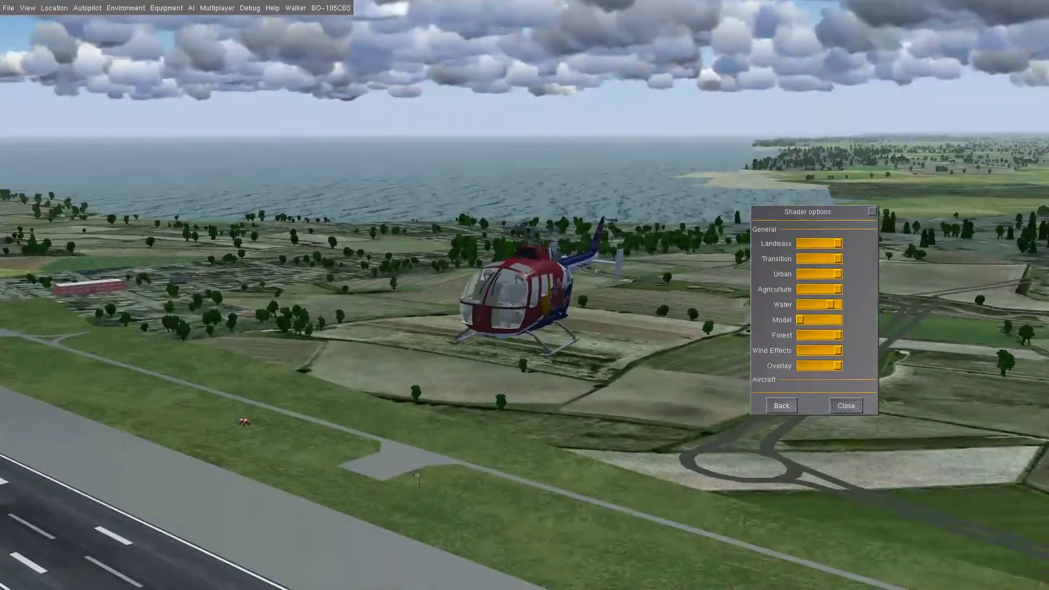
left_click_drag(830, 304, 800, 304)
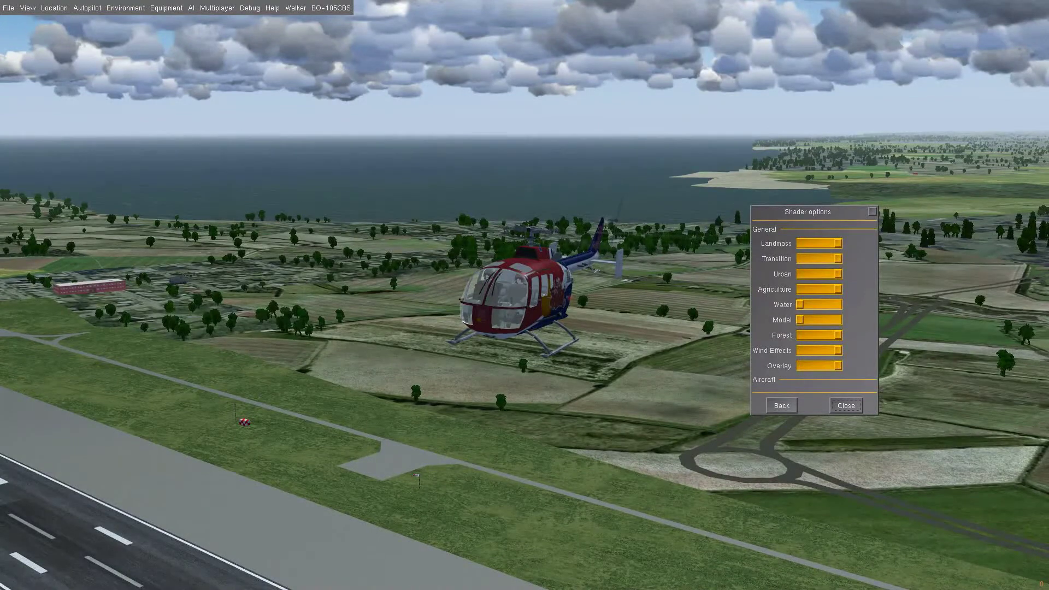
left_click_drag(799, 304, 838, 304)
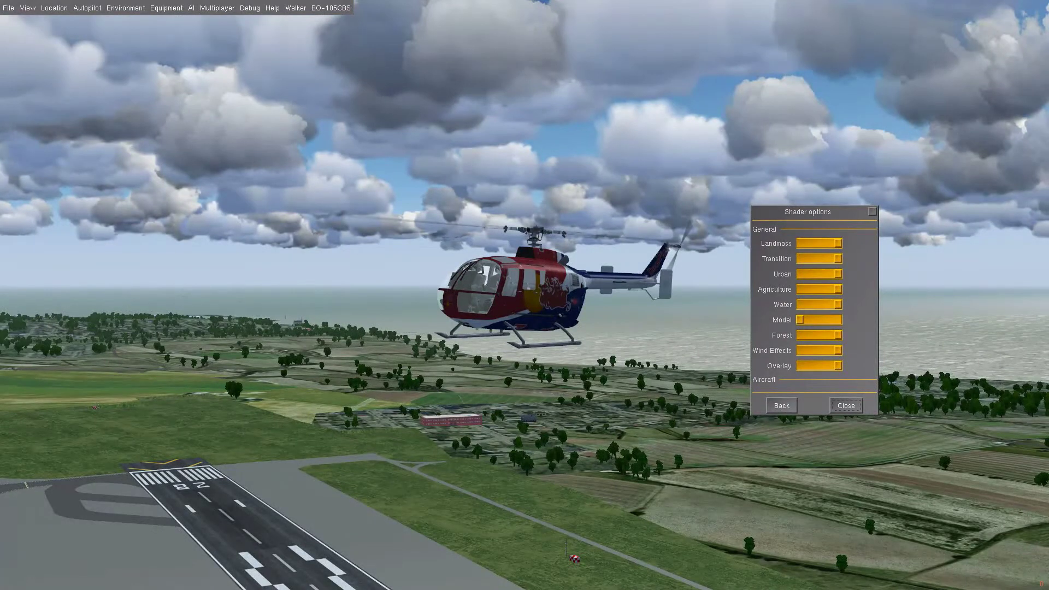
left_click_drag(799, 319, 837, 320)
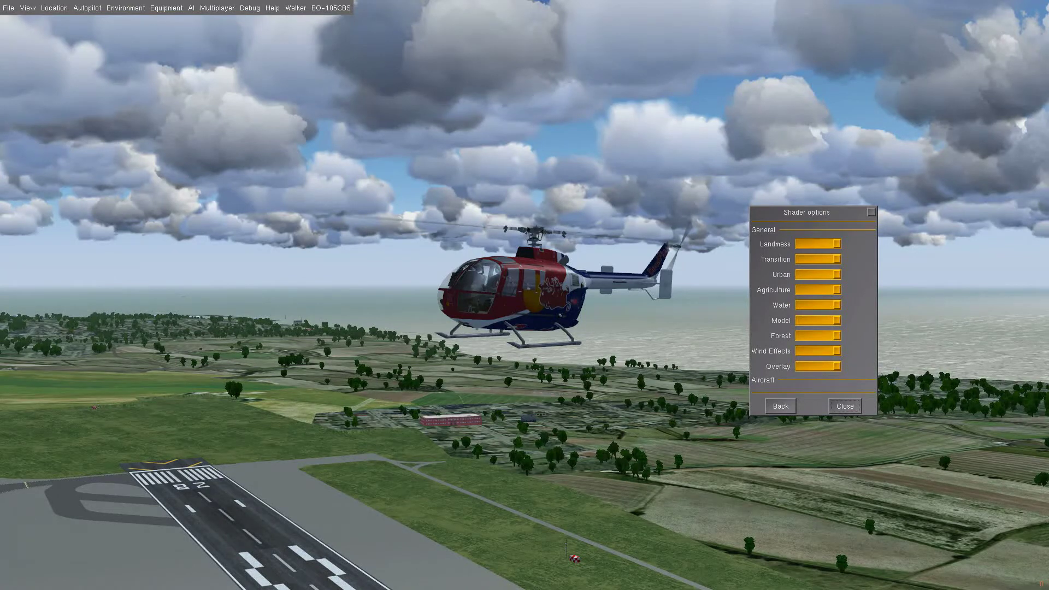
Step: Try the Overlay shader at minimum and restore it to maximum, and lower the Forest shader to minimum
left_click(799, 366)
left_click_drag(798, 366, 836, 366)
left_click_drag(836, 335, 798, 335)
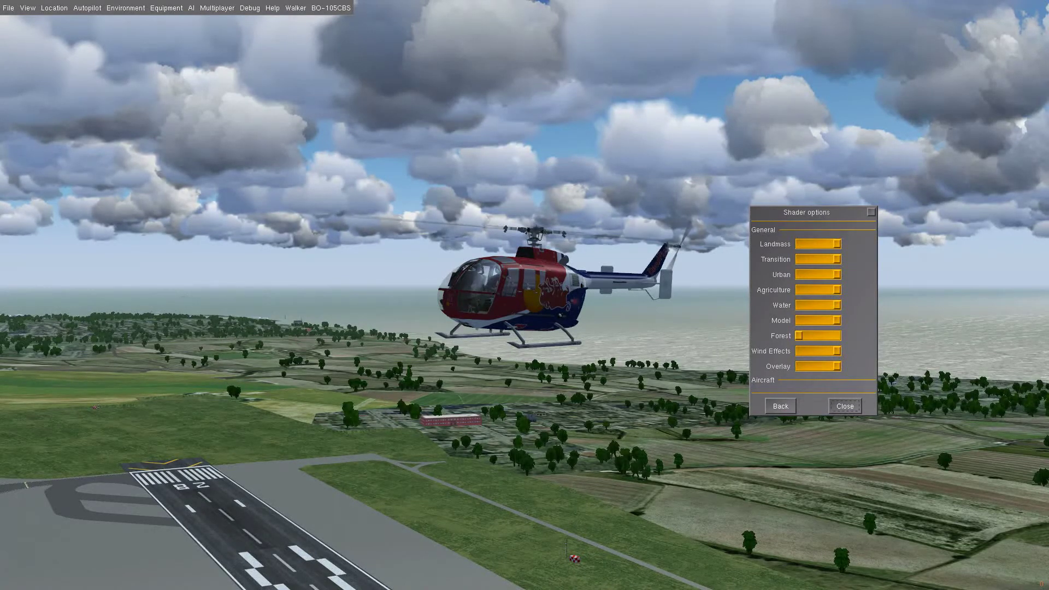